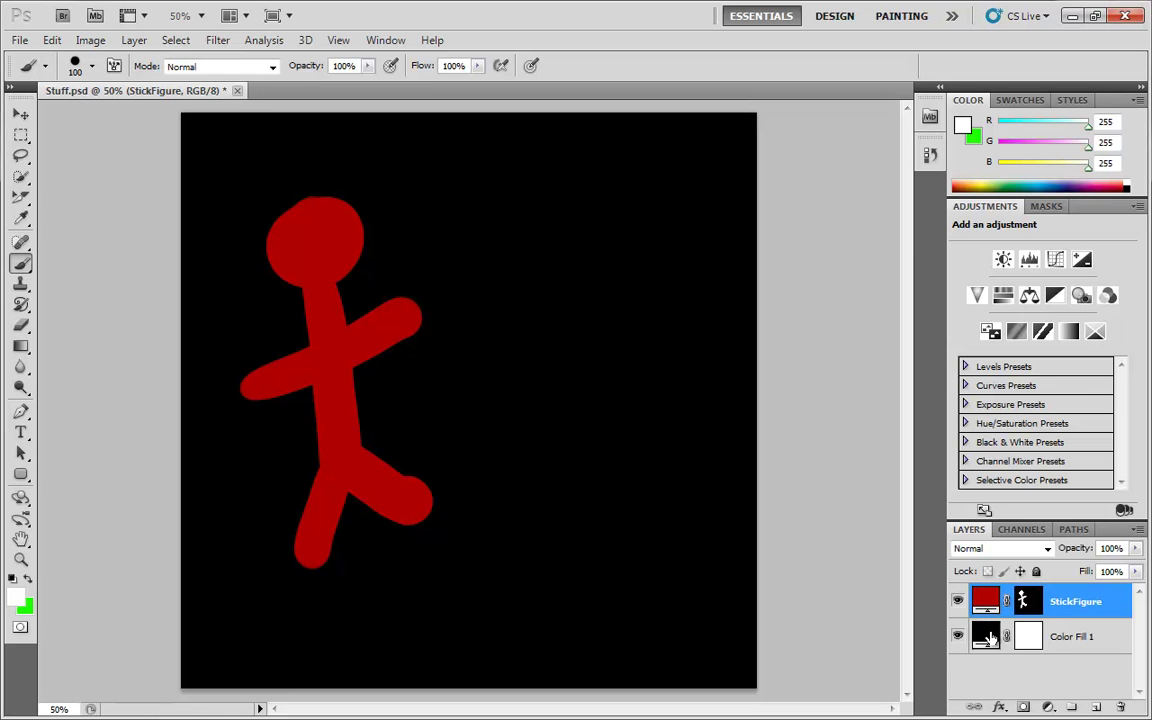
# Change the Color Fill 1 background layer's colour to dark gray 3d3d3d.
pyautogui.click(991, 636)
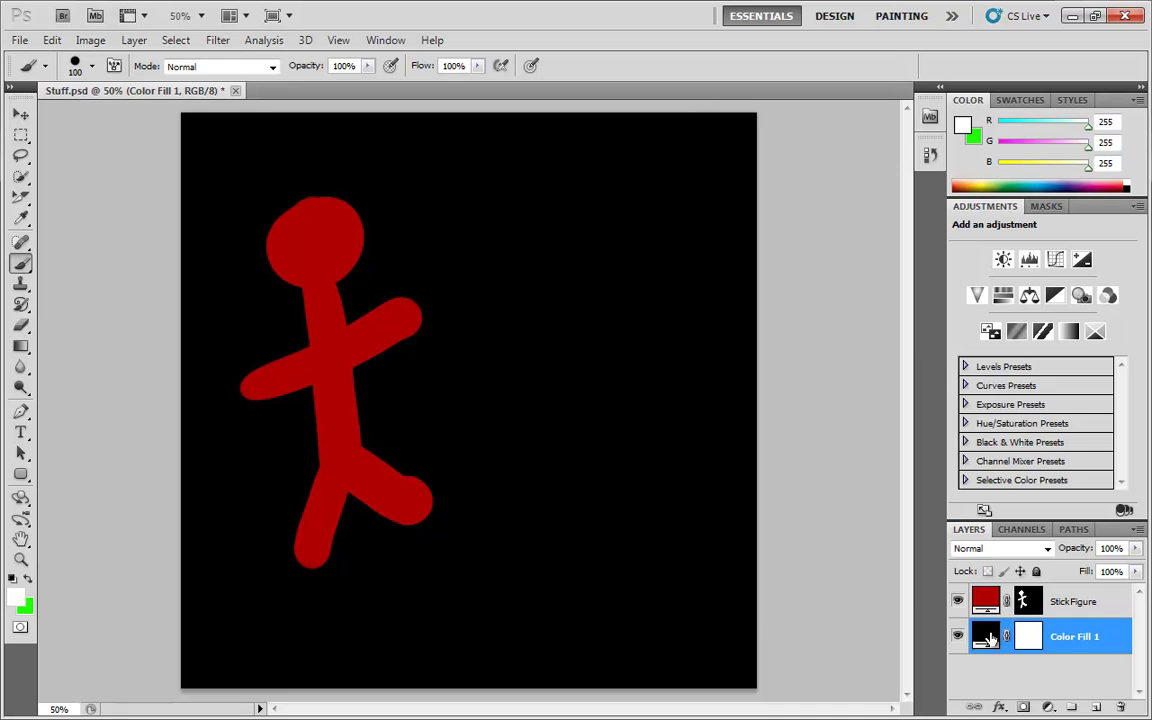
pyautogui.doubleClick(991, 636)
pyautogui.moveTo(649, 457); pyautogui.dragTo(600, 507)
pyautogui.moveTo(678, 524); pyautogui.dragTo(591, 522)
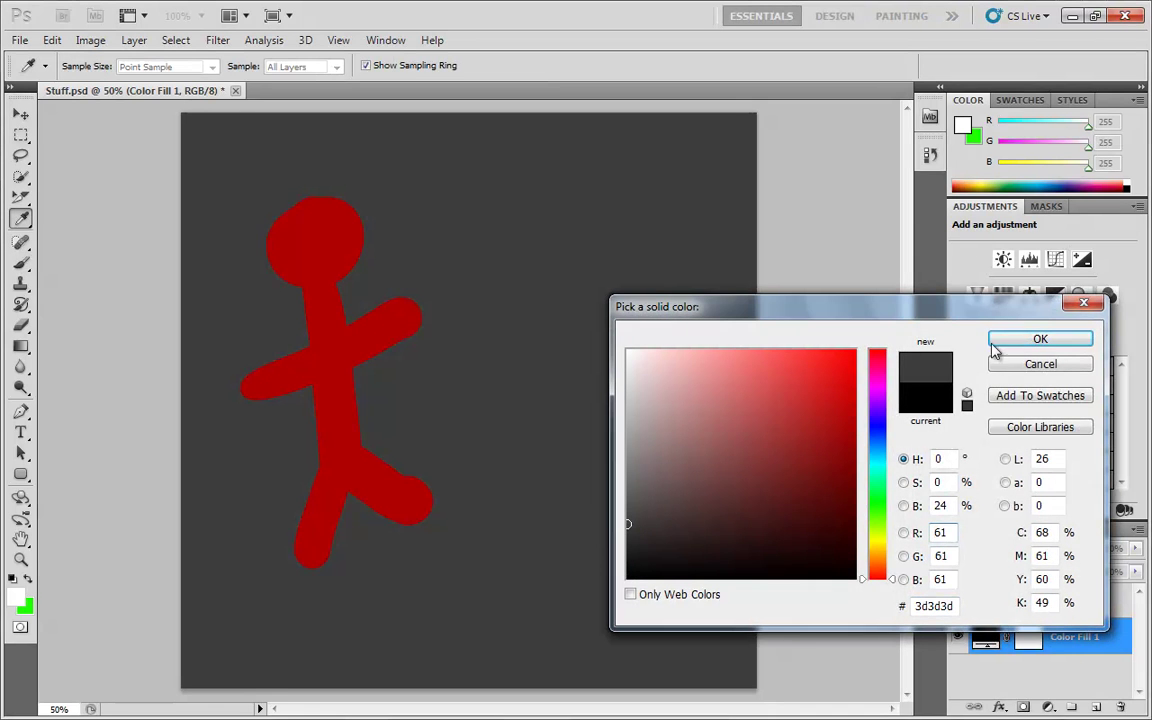
pyautogui.click(1010, 341)
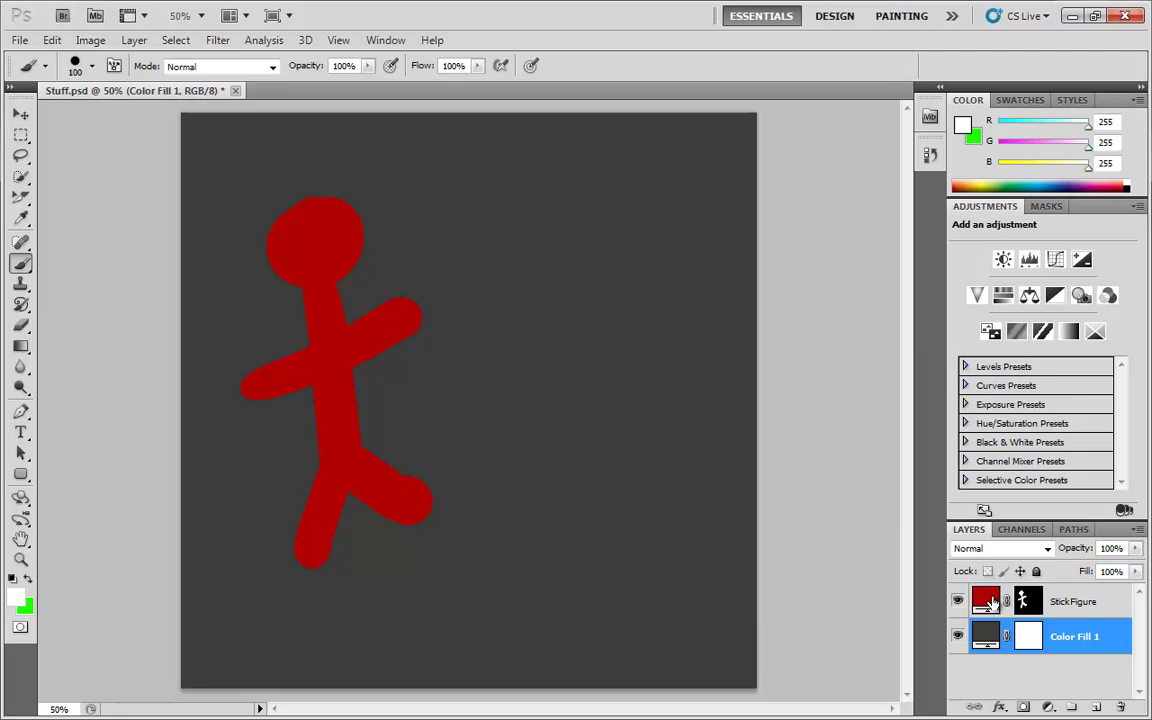
# Change the StickFigure layer's fill colour to black.
pyautogui.doubleClick(985, 600)
pyautogui.click(620, 521)
pyautogui.moveTo(620, 521); pyautogui.dragTo(573, 563)
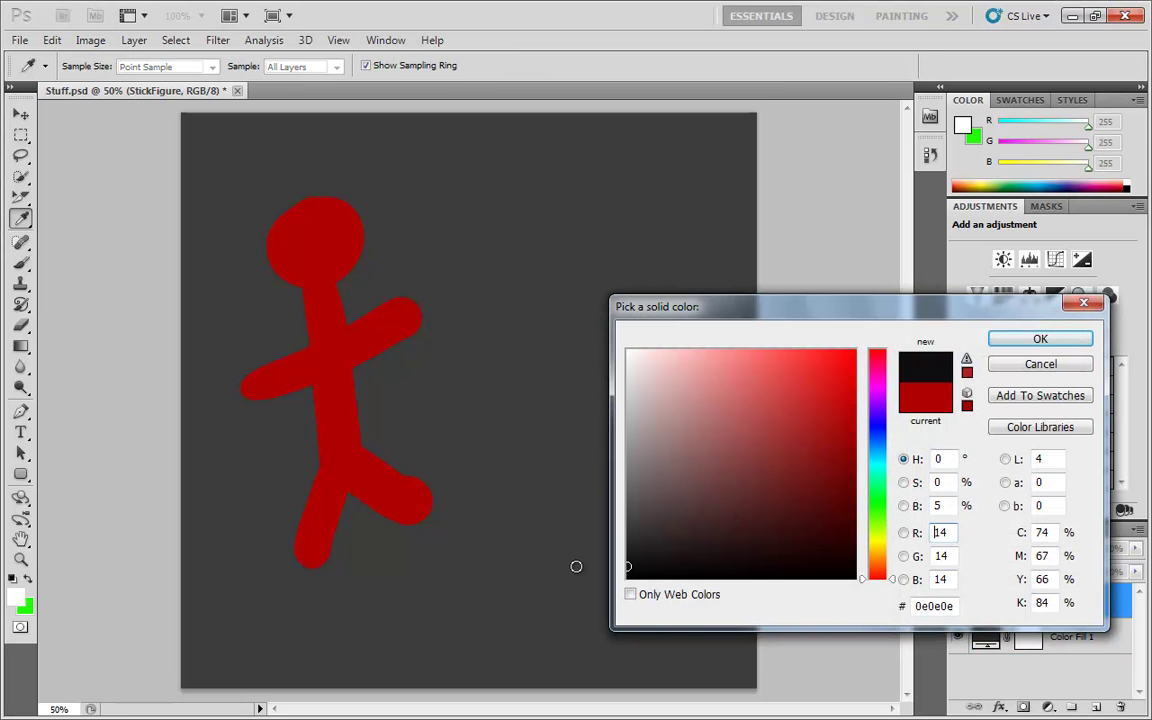
pyautogui.click(1059, 338)
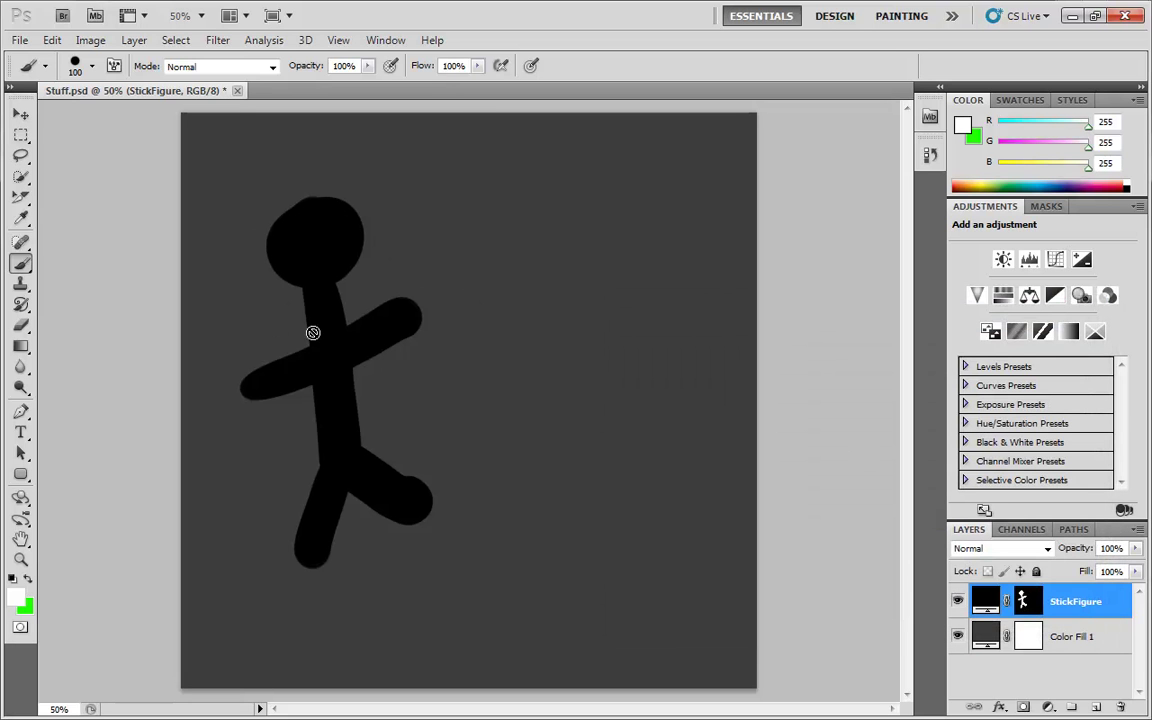
# Add an Inner Glow effect to the StickFigure layer with a size of 35 px.
pyautogui.doubleClick(1115, 605)
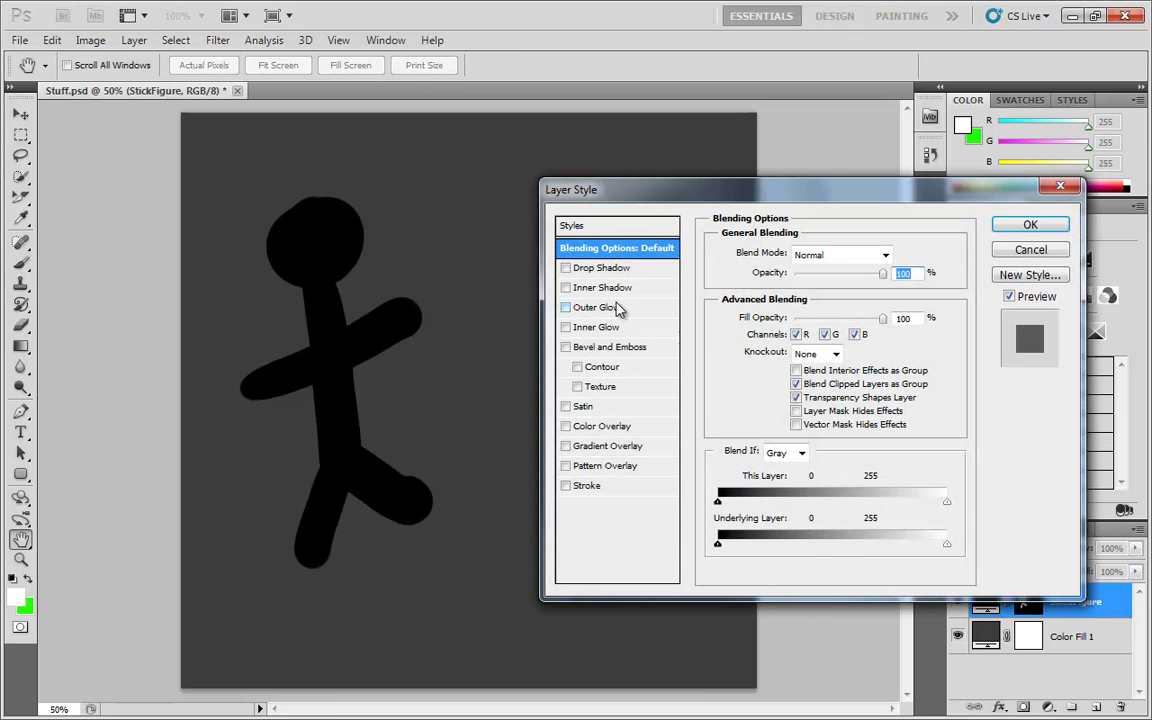
pyautogui.click(598, 327)
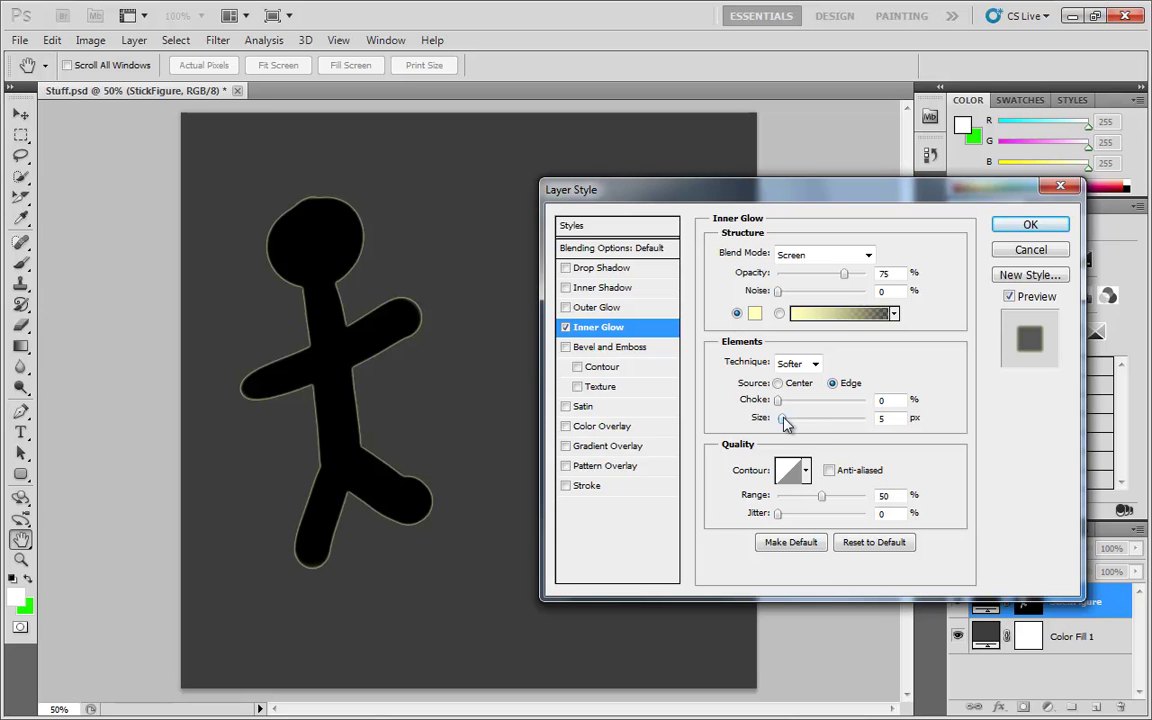
pyautogui.moveTo(785, 424)
pyautogui.mouseDown()
pyautogui.moveTo(802, 427)
pyautogui.moveTo(795, 420)
pyautogui.mouseUp()
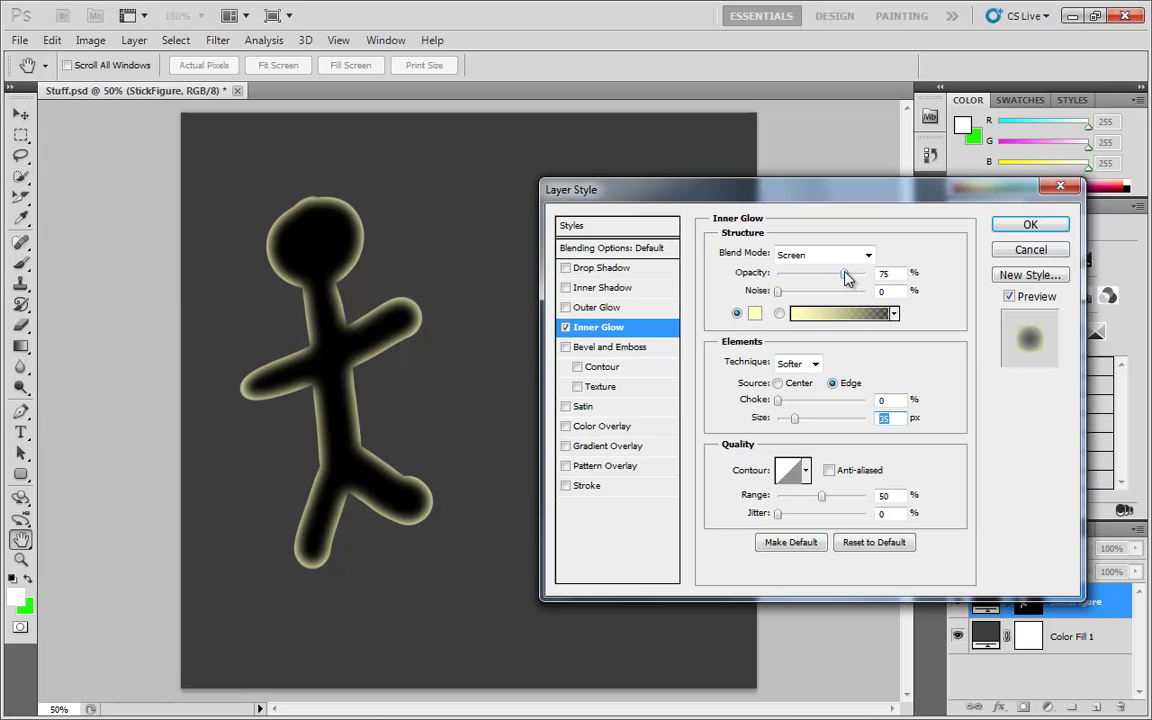
# Try different Inner Glow opacity and noise amounts, ending at 74% opacity and 0% noise.
pyautogui.click(812, 274)
pyautogui.moveTo(817, 277); pyautogui.dragTo(843, 283)
pyautogui.click(778, 292)
pyautogui.moveTo(783, 292)
pyautogui.mouseDown()
pyautogui.moveTo(800, 299)
pyautogui.moveTo(777, 300)
pyautogui.mouseUp()
# Set the Inner Glow's solid colour to a light sky blue.
pyautogui.click(755, 316)
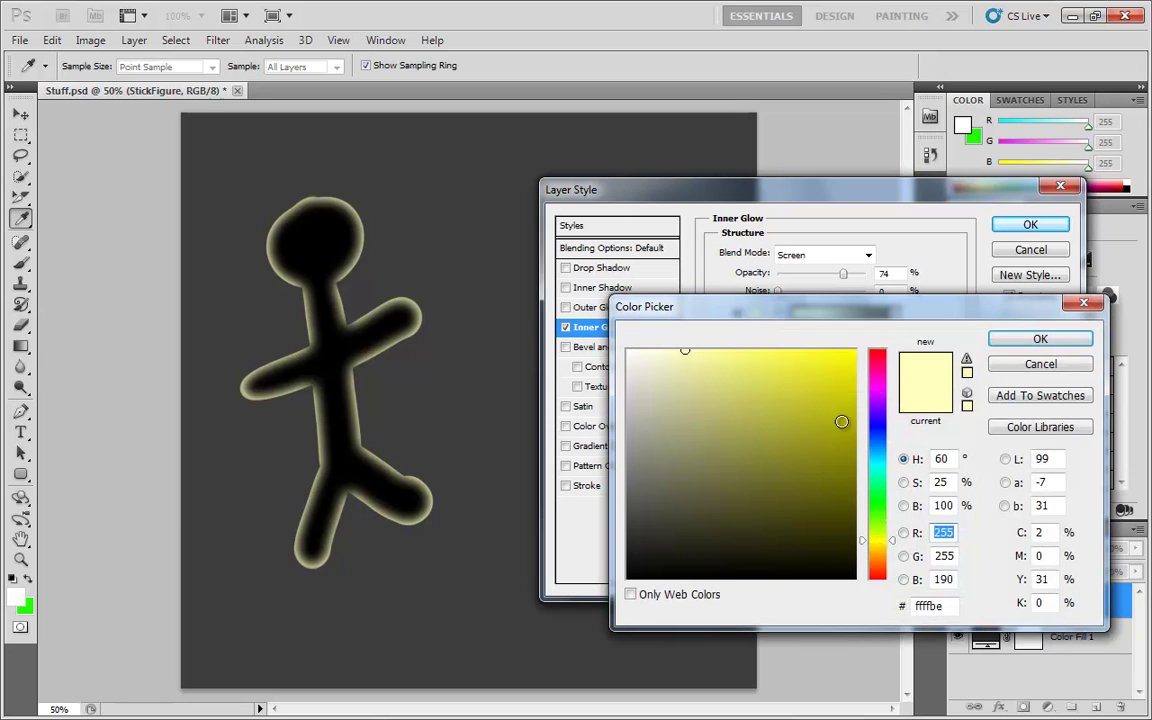
pyautogui.click(840, 343)
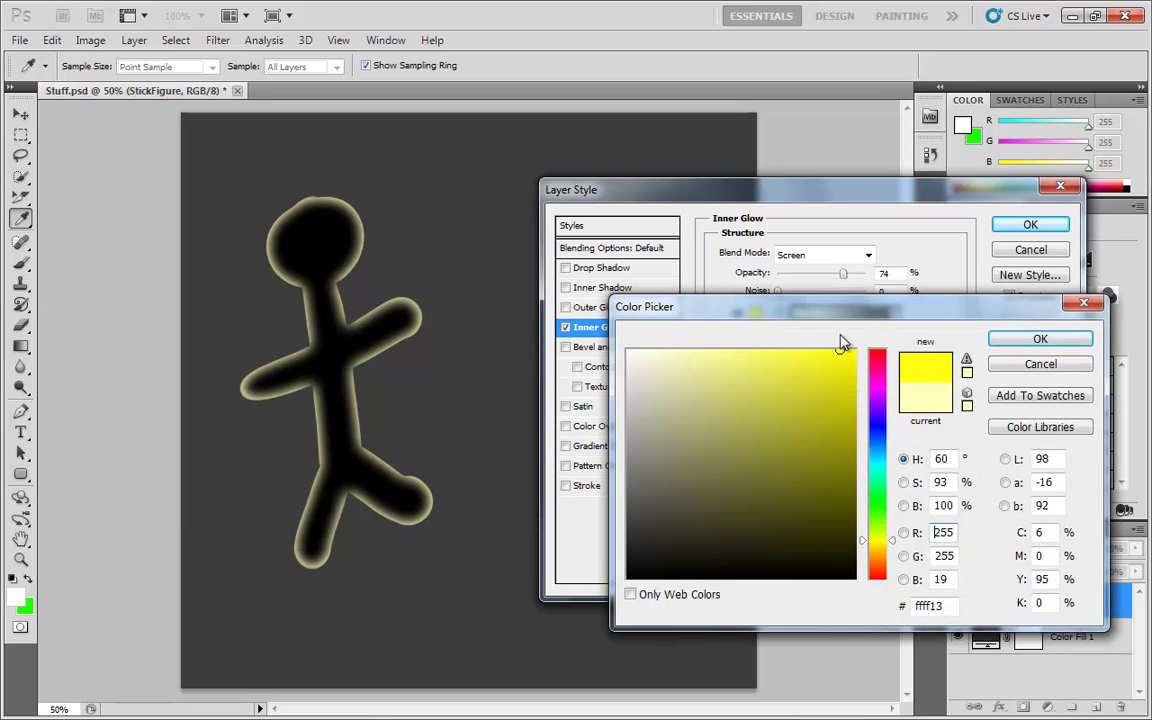
pyautogui.click(876, 467)
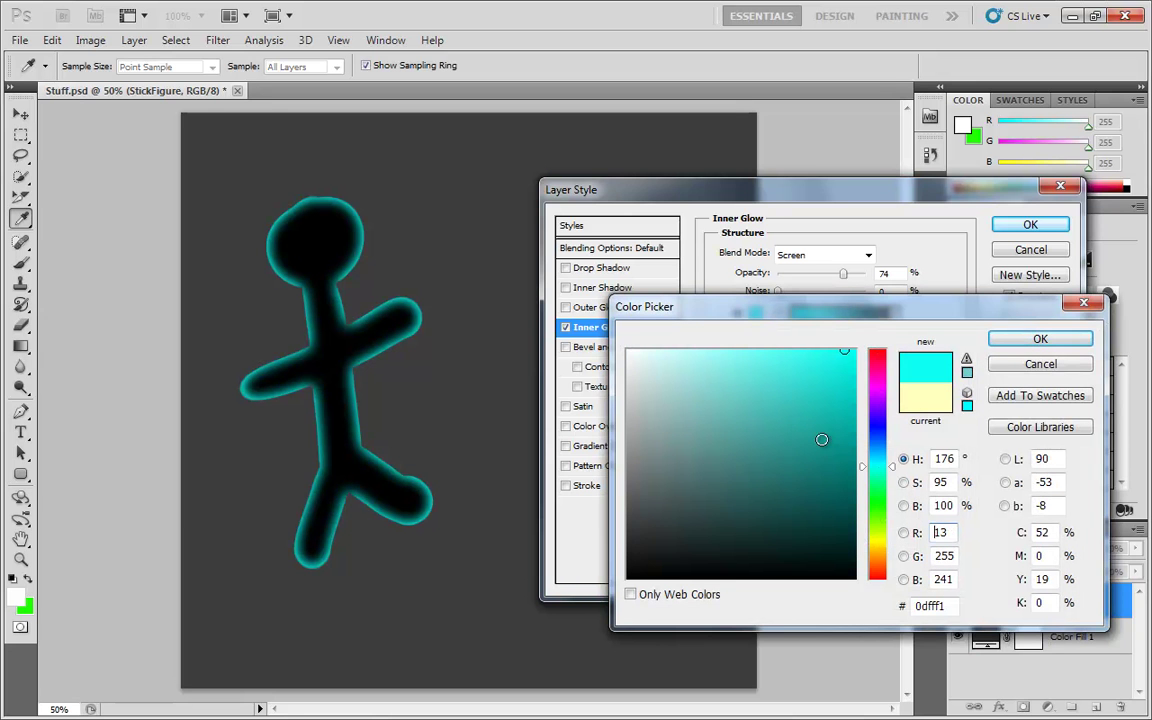
pyautogui.click(876, 446)
pyautogui.click(771, 362)
pyautogui.click(753, 350)
pyautogui.click(1040, 338)
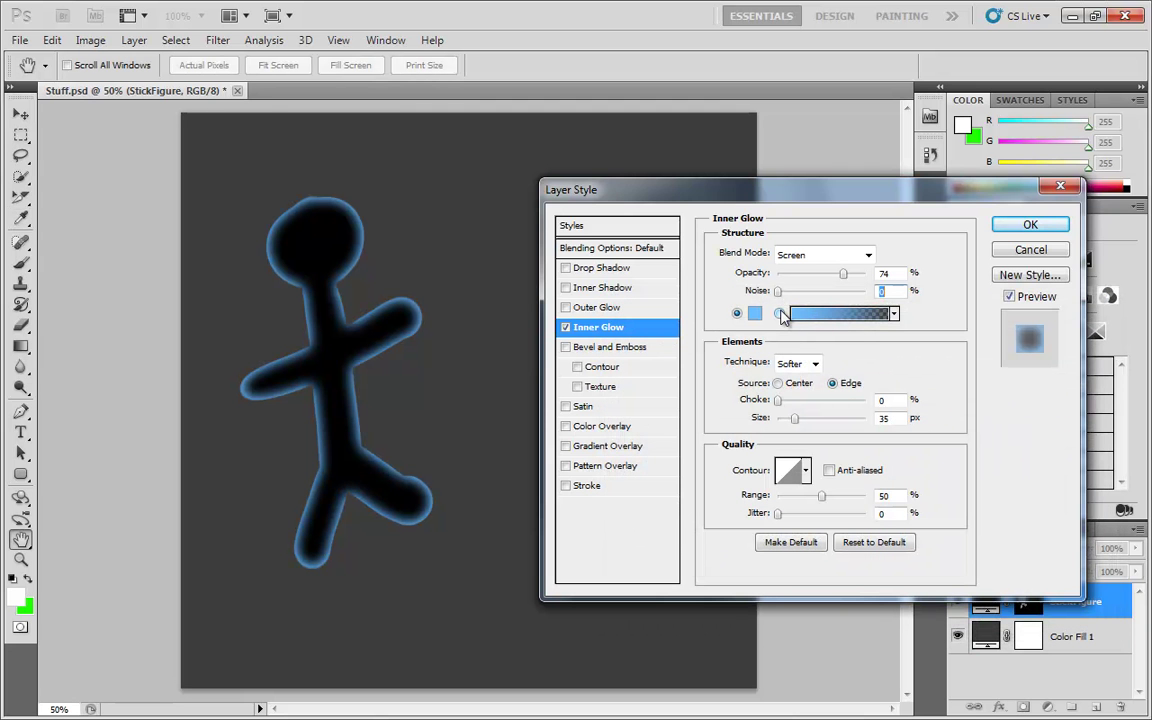
# Switch the Inner Glow to a gradient fill and apply the Blue, Red, Yellow gradient preset.
pyautogui.click(779, 313)
pyautogui.click(828, 316)
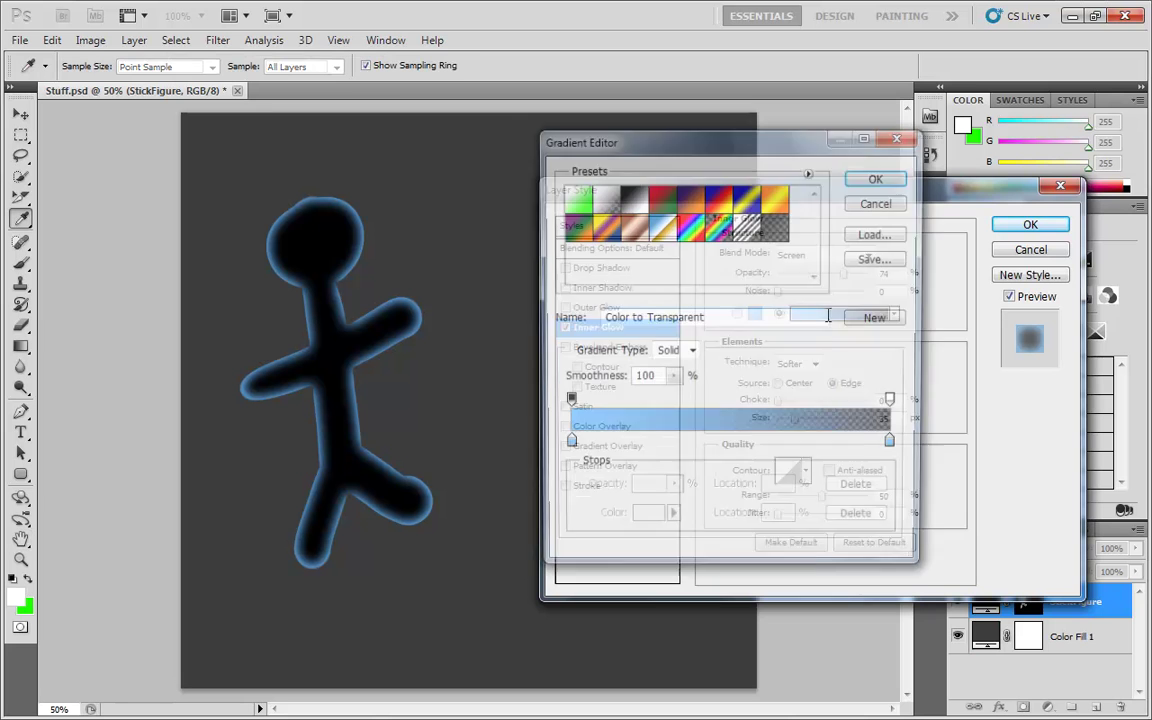
pyautogui.moveTo(753, 131); pyautogui.dragTo(691, 189)
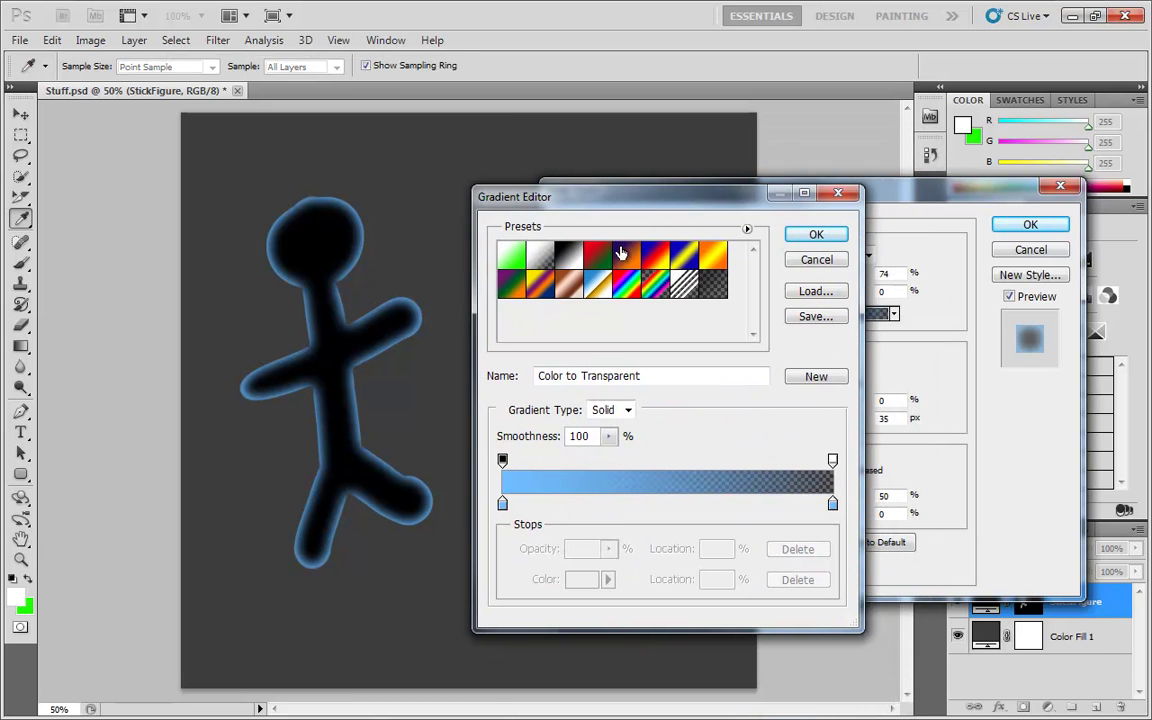
pyautogui.click(655, 256)
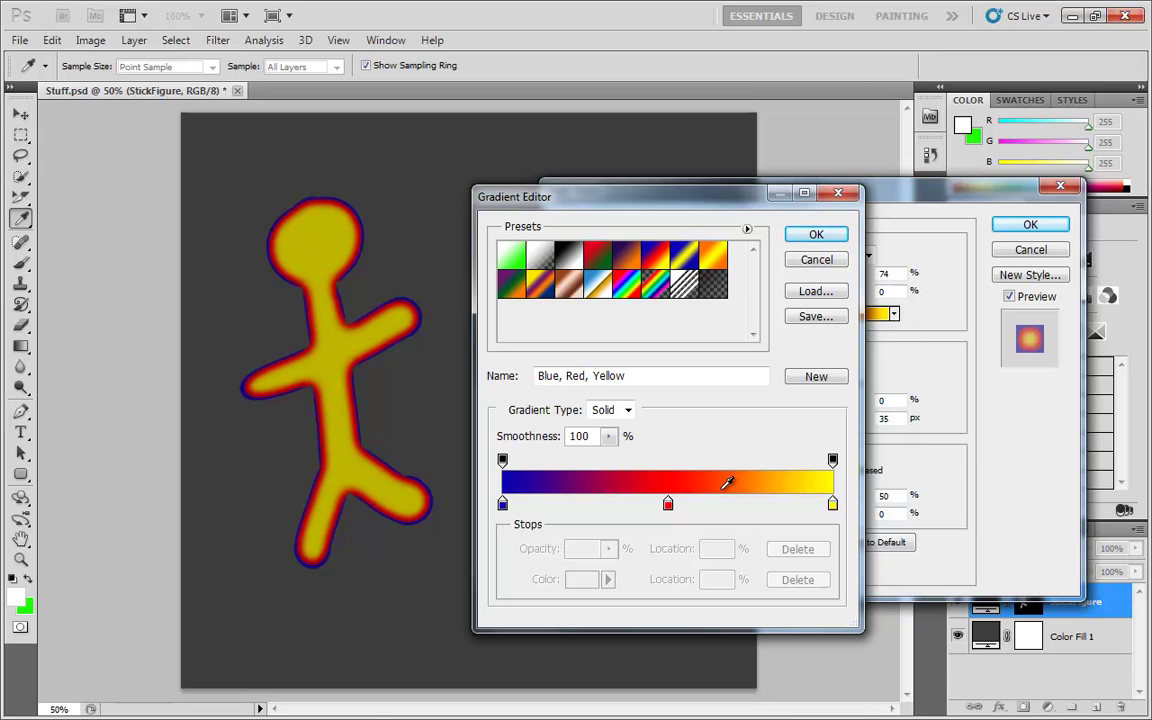
pyautogui.click(816, 236)
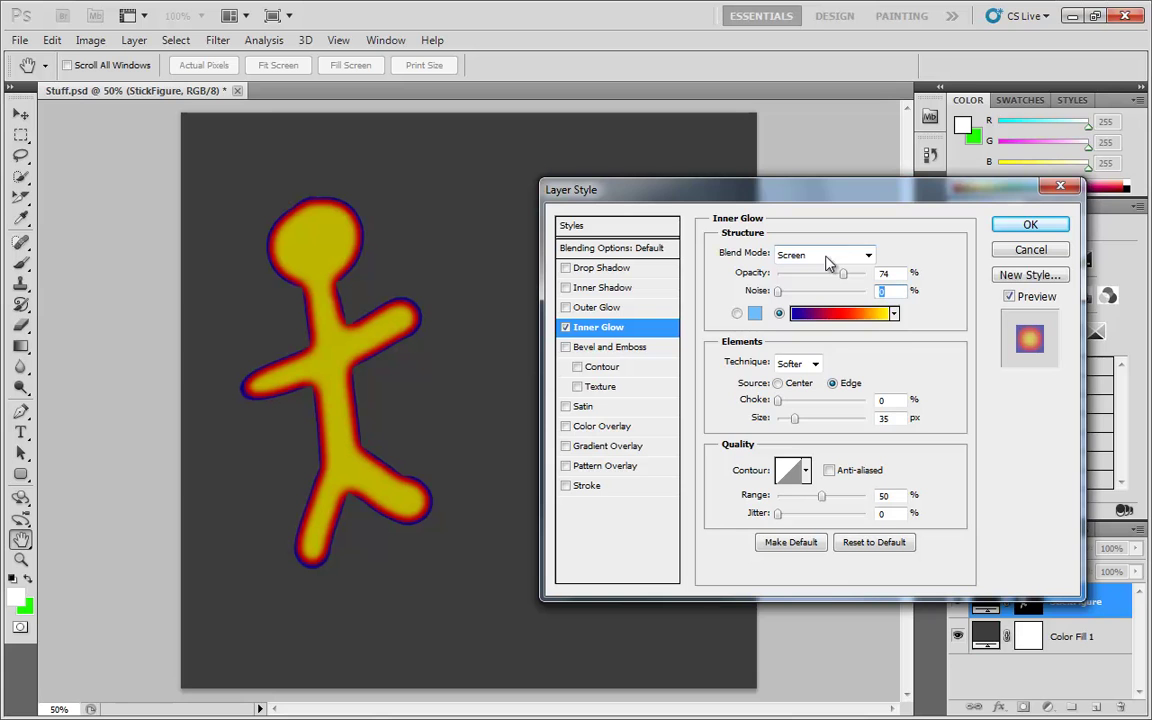
# Try the blue, white and gold gradient preset on the Inner Glow and return to the solid blue colour.
pyautogui.click(895, 314)
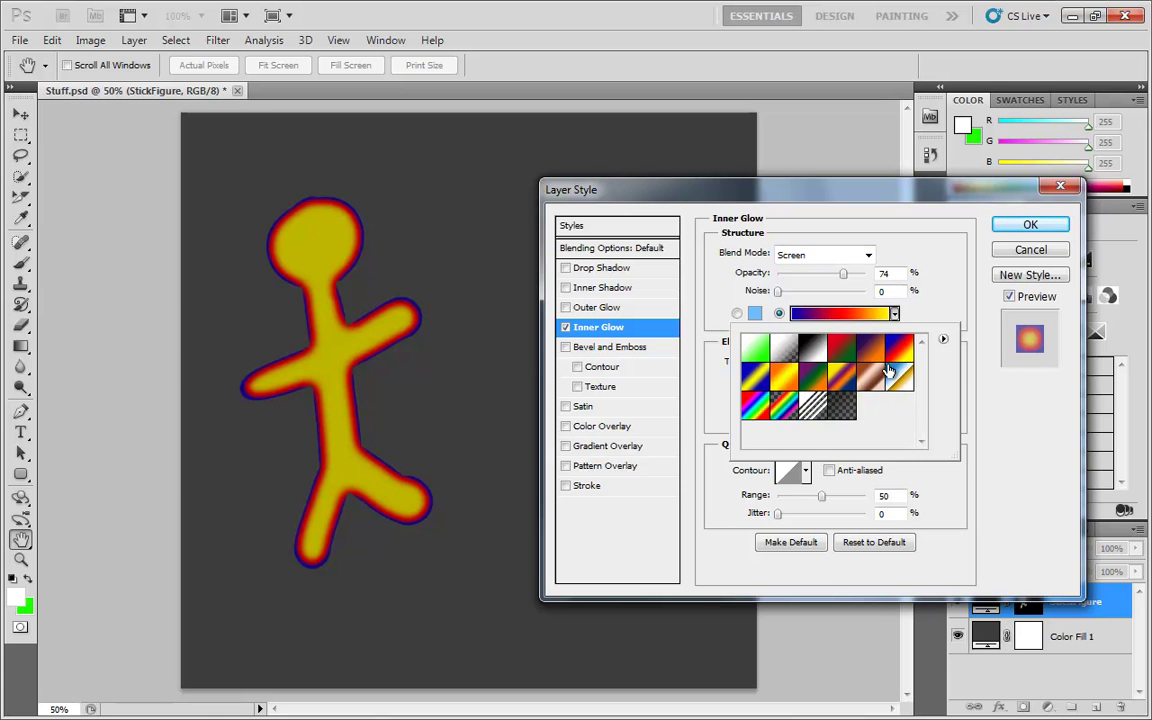
pyautogui.click(838, 283)
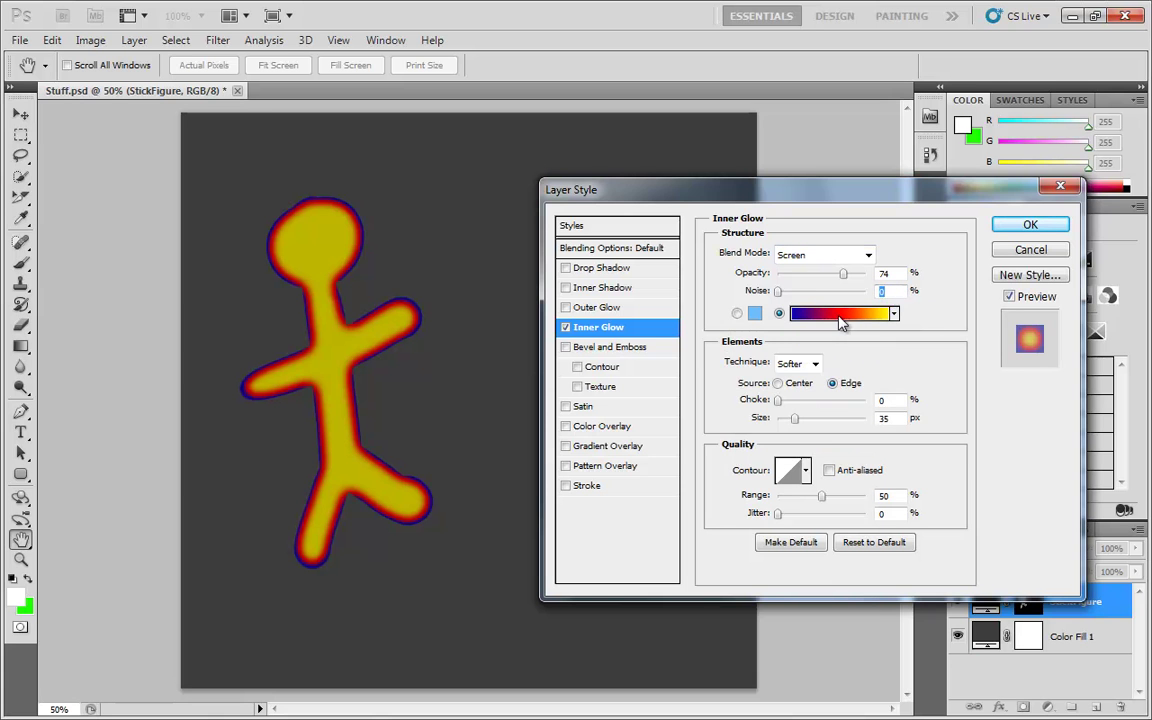
pyautogui.click(895, 314)
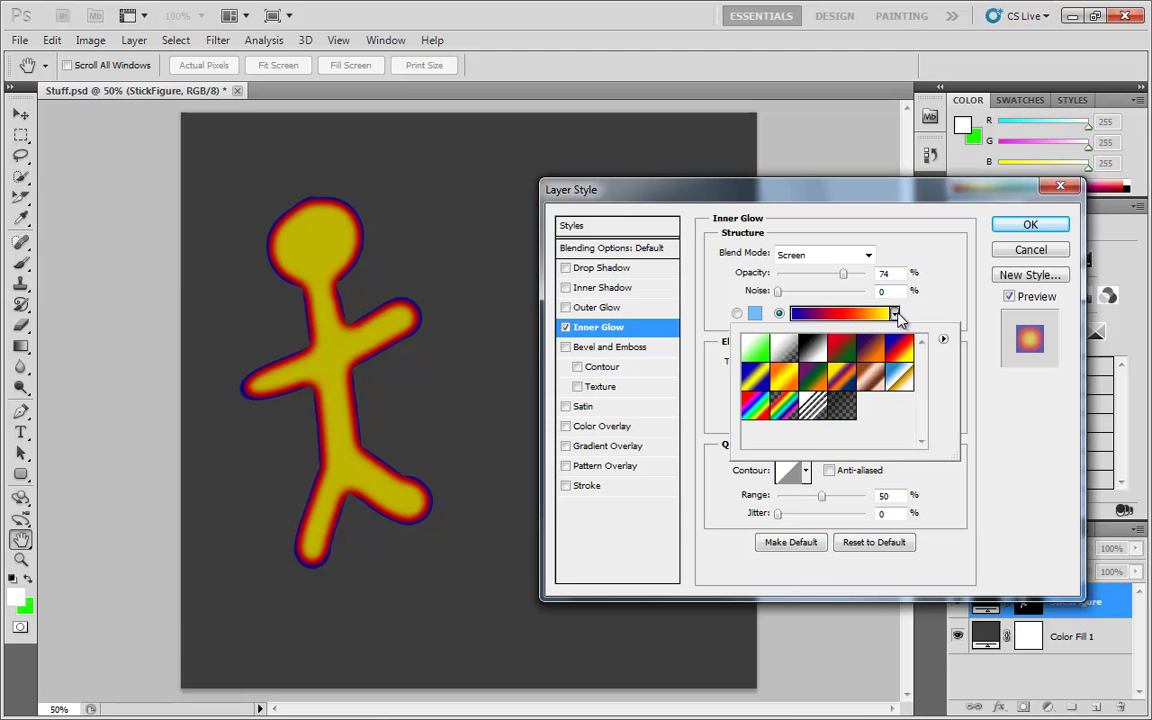
pyautogui.click(899, 376)
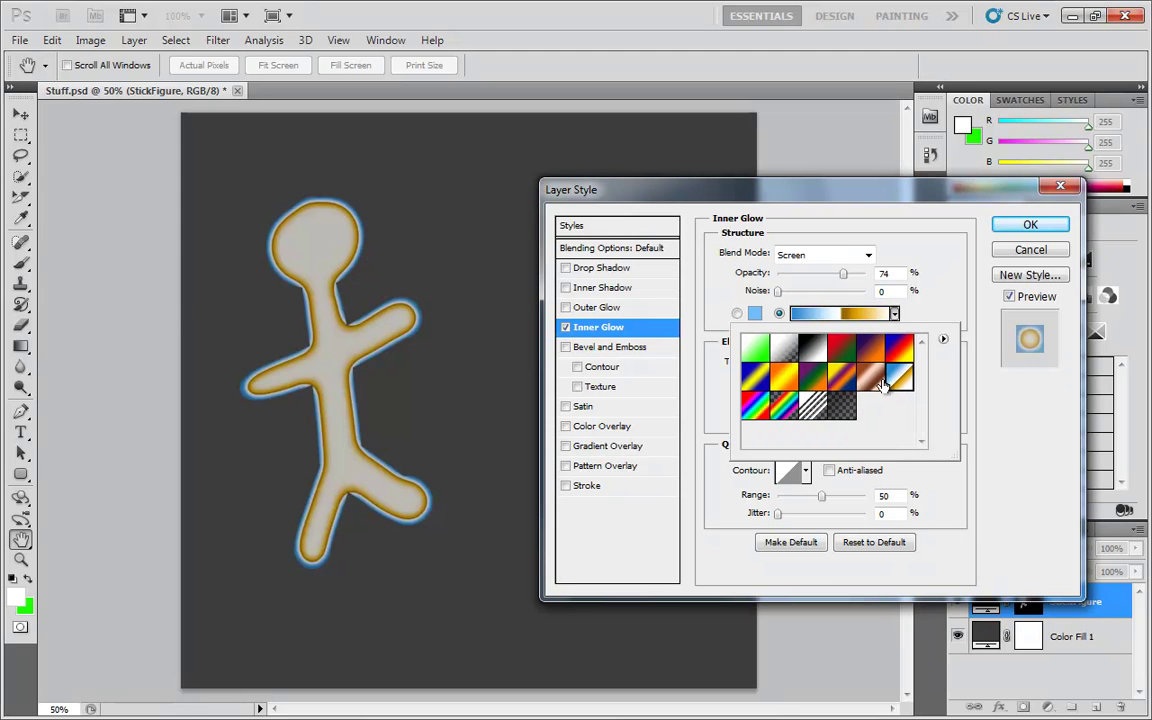
pyautogui.click(737, 313)
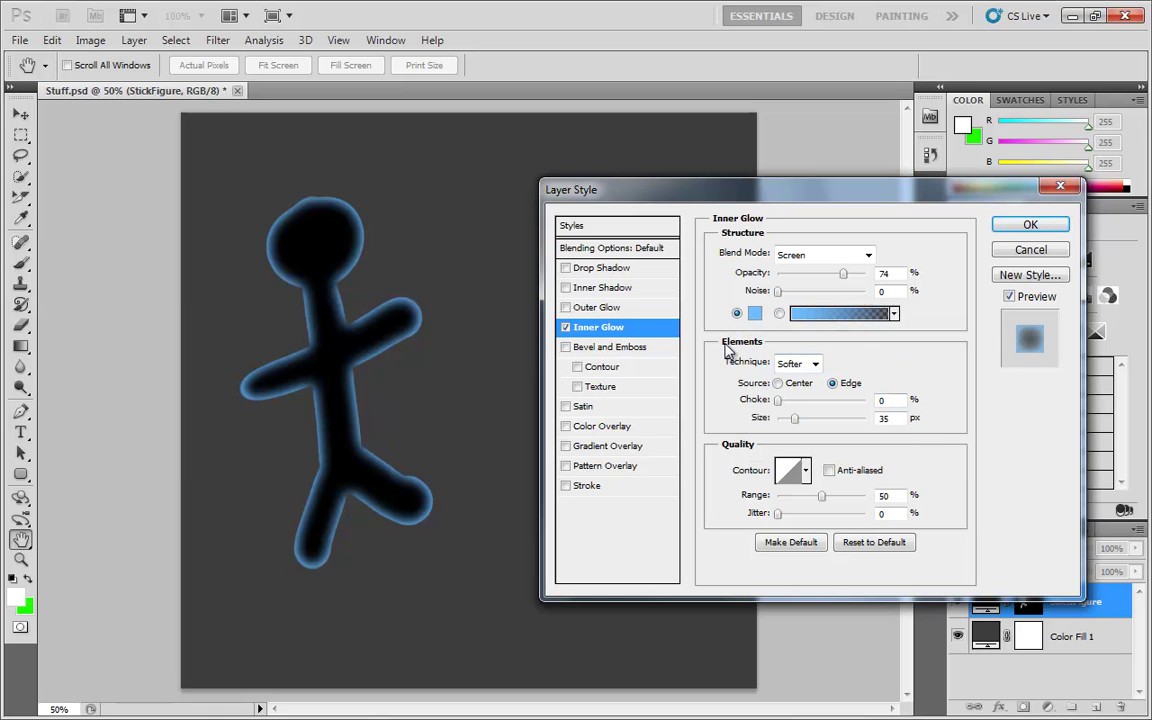
# Try the Precise technique for the Inner Glow and return it to Softer.
pyautogui.click(814, 365)
pyautogui.click(805, 397)
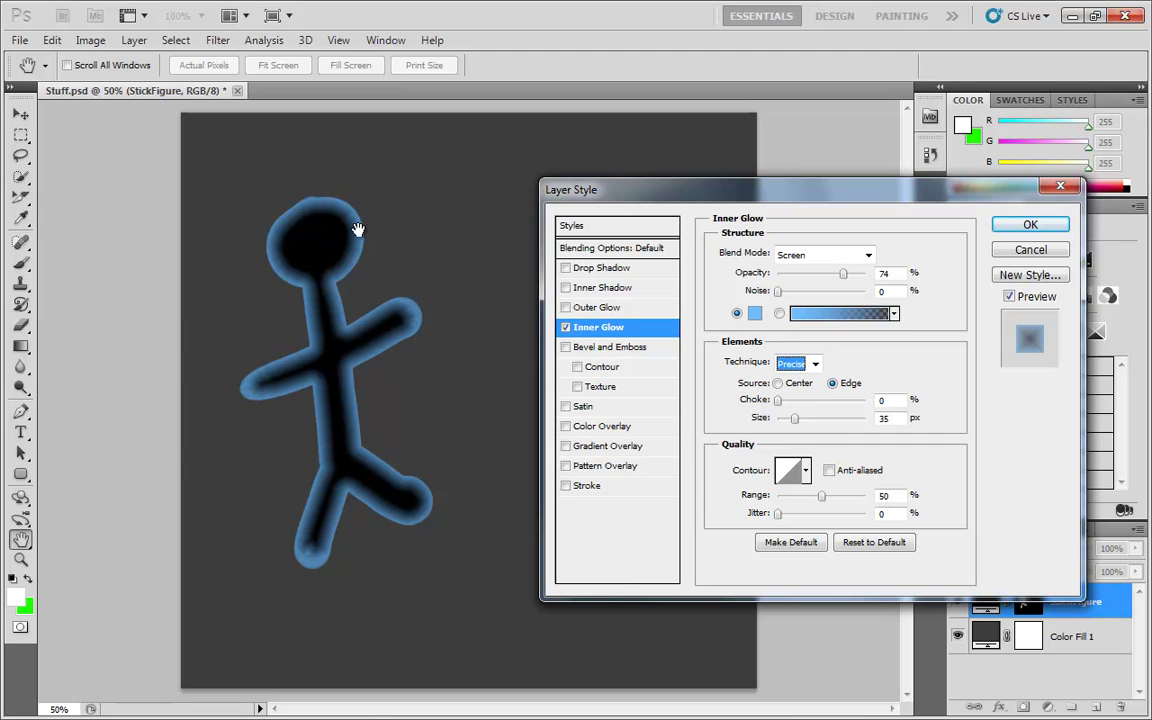
pyautogui.click(813, 365)
pyautogui.click(795, 385)
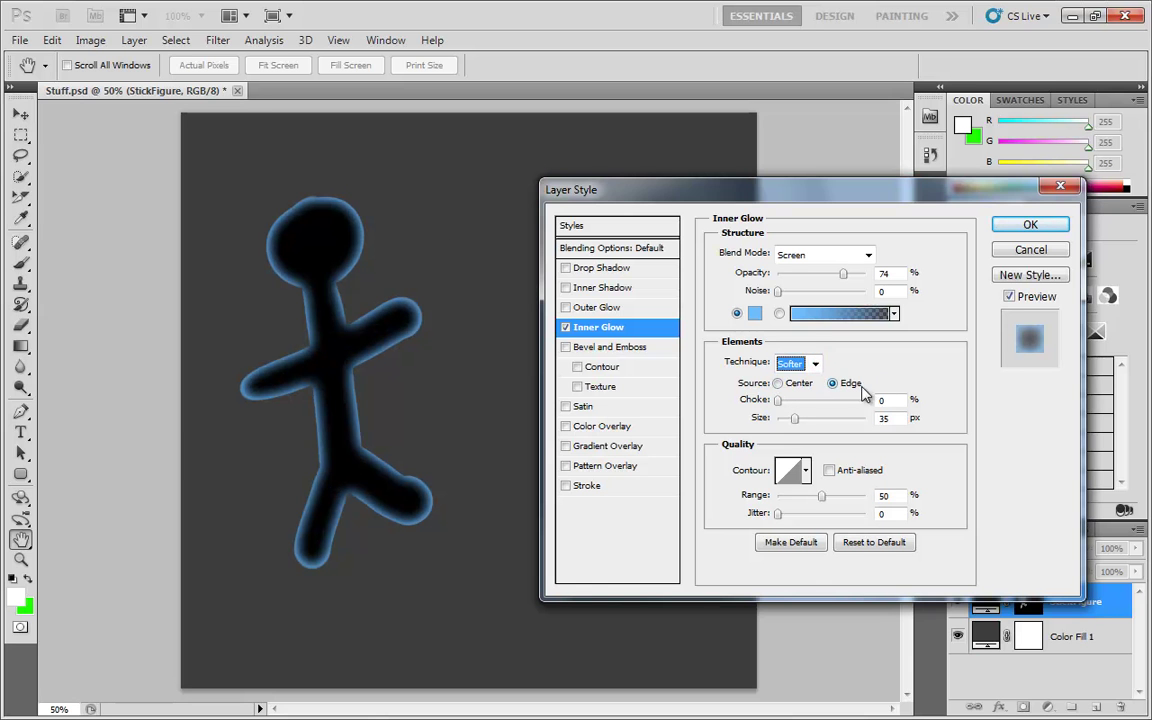
# Compare the Center and Edge sources of the Inner Glow, reduce its size to 32 px and finish on Edge.
pyautogui.click(778, 384)
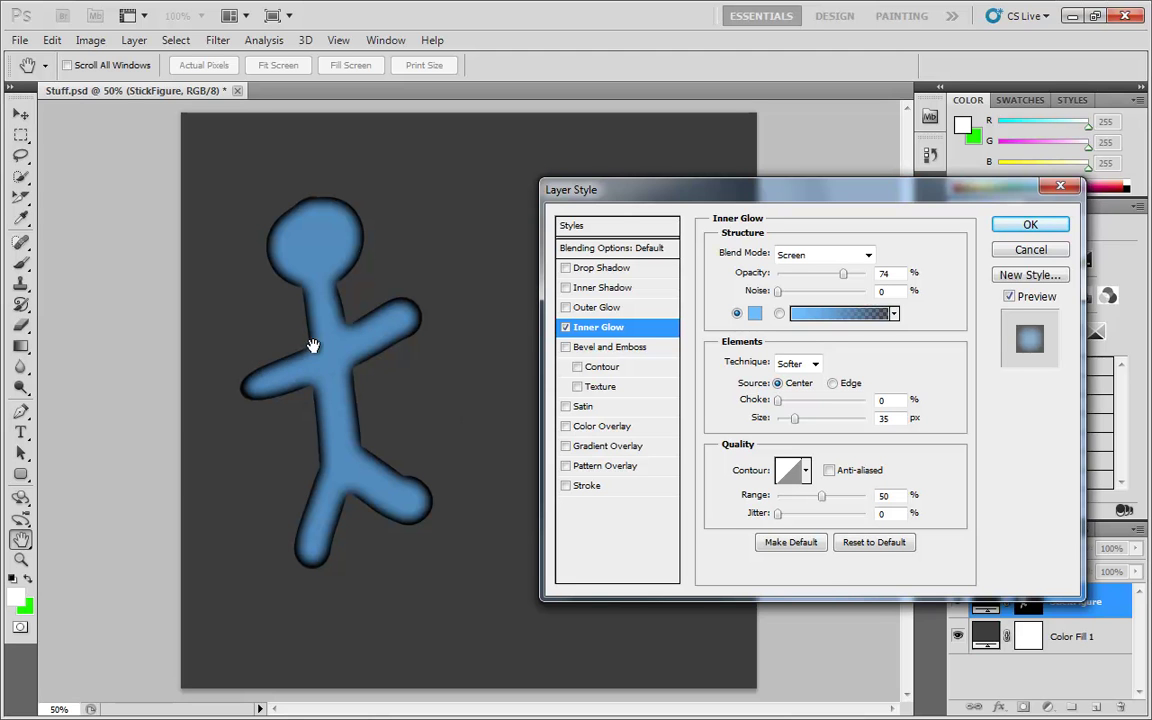
pyautogui.click(832, 384)
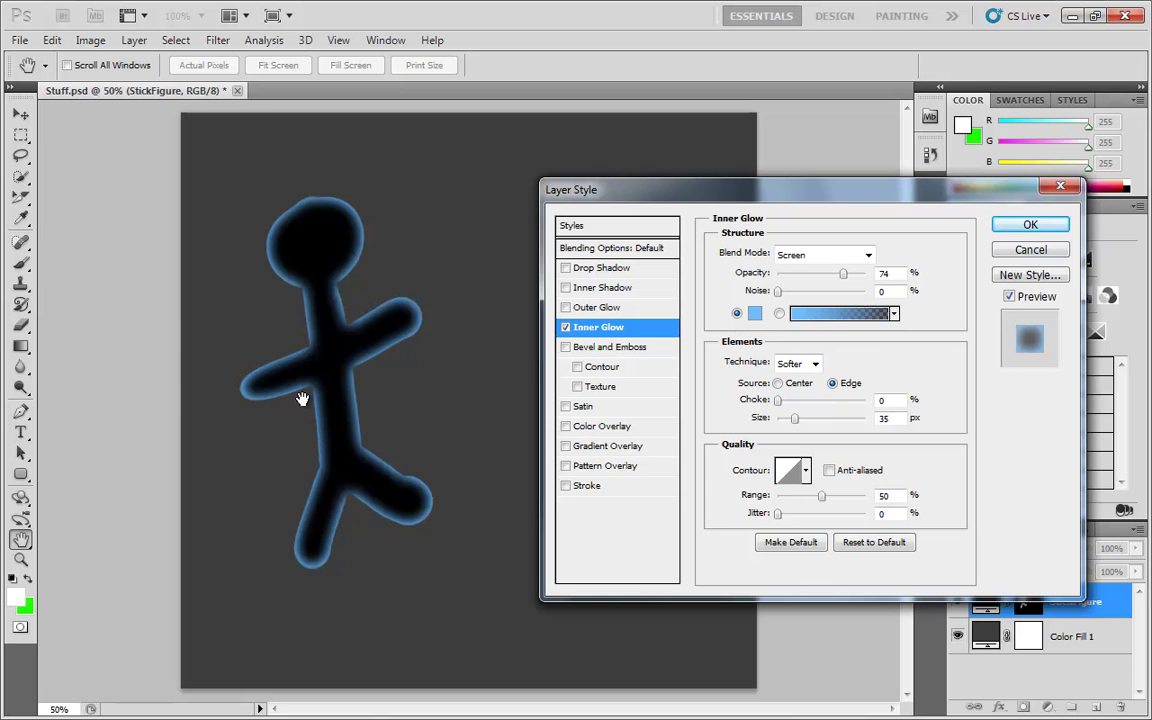
pyautogui.click(778, 383)
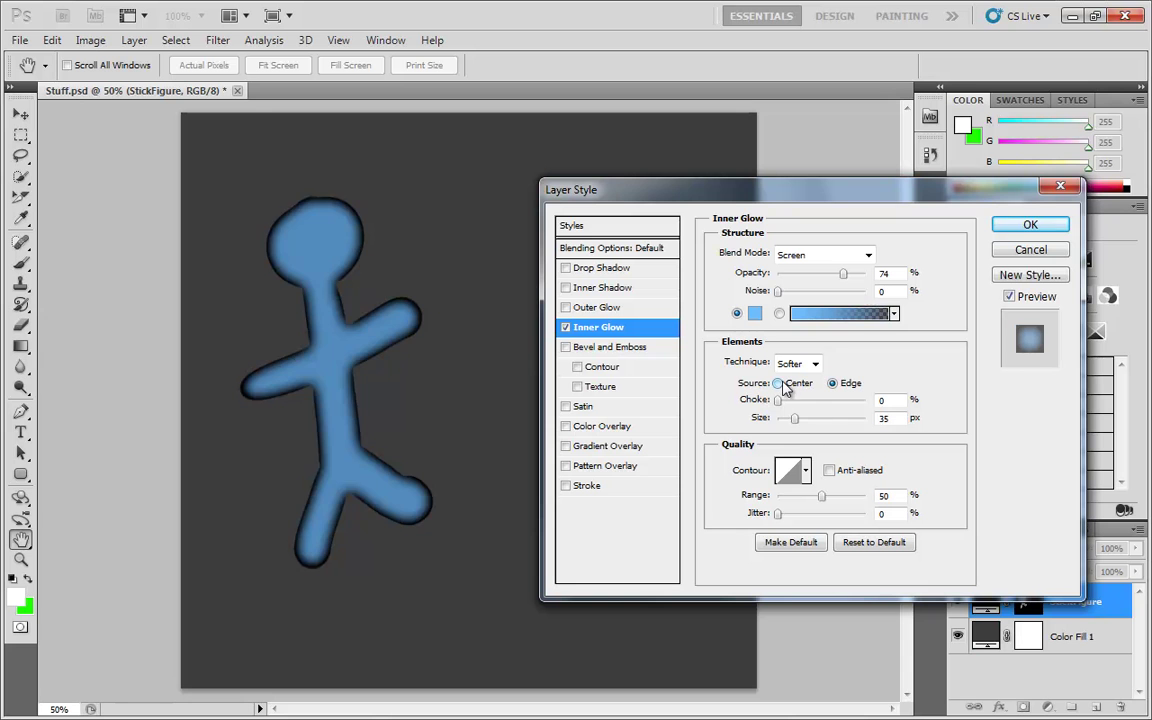
pyautogui.moveTo(792, 424)
pyautogui.mouseDown()
pyautogui.moveTo(818, 424)
pyautogui.moveTo(795, 420)
pyautogui.mouseUp()
pyautogui.click(832, 383)
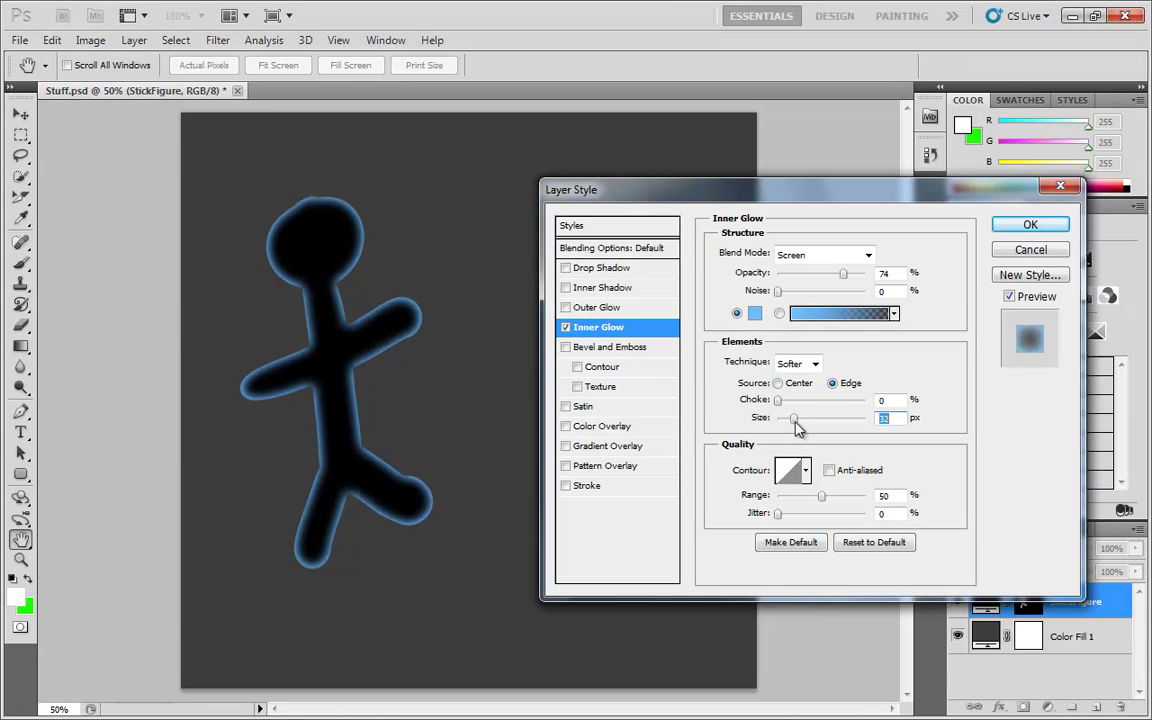
# Try larger and smaller Inner Glow sizes and set the size to 54 px.
pyautogui.moveTo(794, 419); pyautogui.dragTo(843, 424)
pyautogui.moveTo(871, 424); pyautogui.dragTo(797, 424)
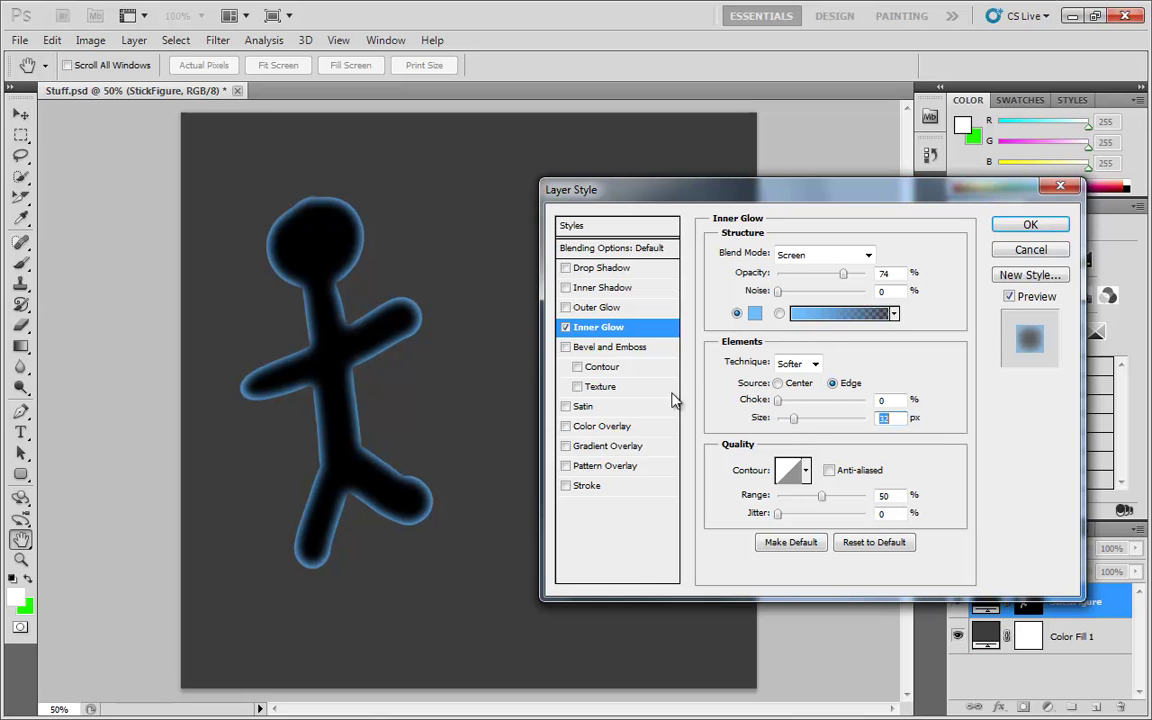
pyautogui.click(780, 401)
pyautogui.moveTo(792, 418)
pyautogui.mouseDown()
pyautogui.moveTo(780, 425)
pyautogui.moveTo(801, 430)
pyautogui.mouseUp()
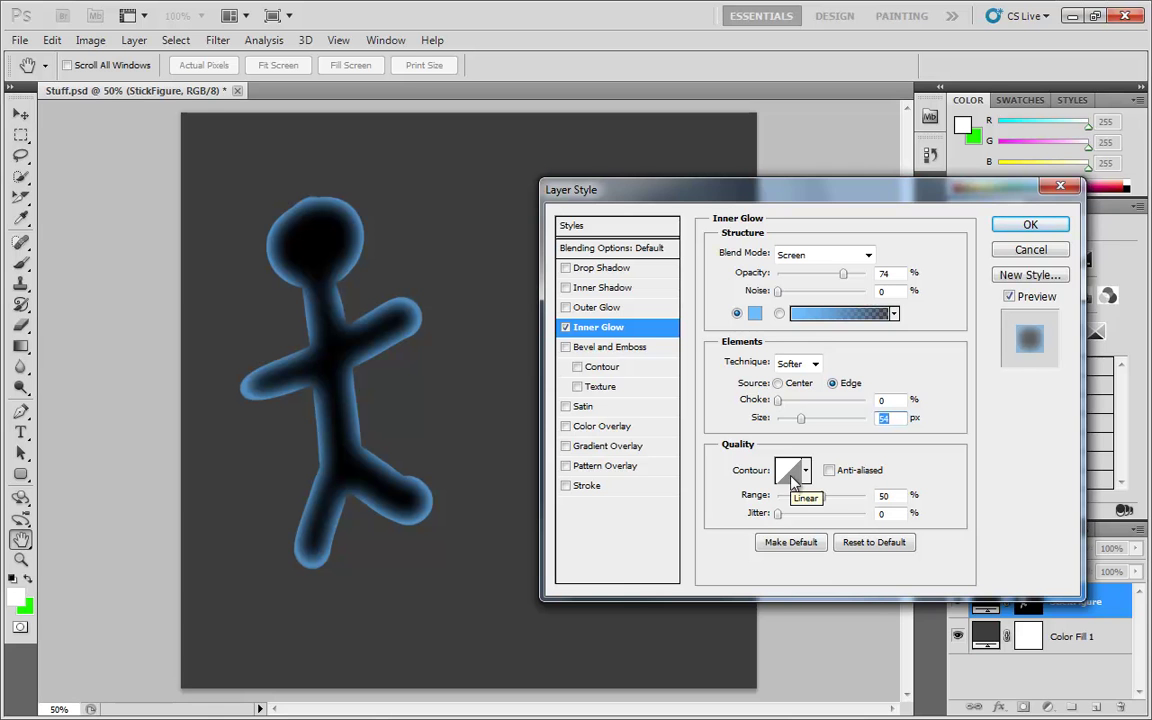
# Try a custom contour curve and the Sawtooth 1 preset on the Inner Glow, and discard the contour changes.
pyautogui.click(790, 474)
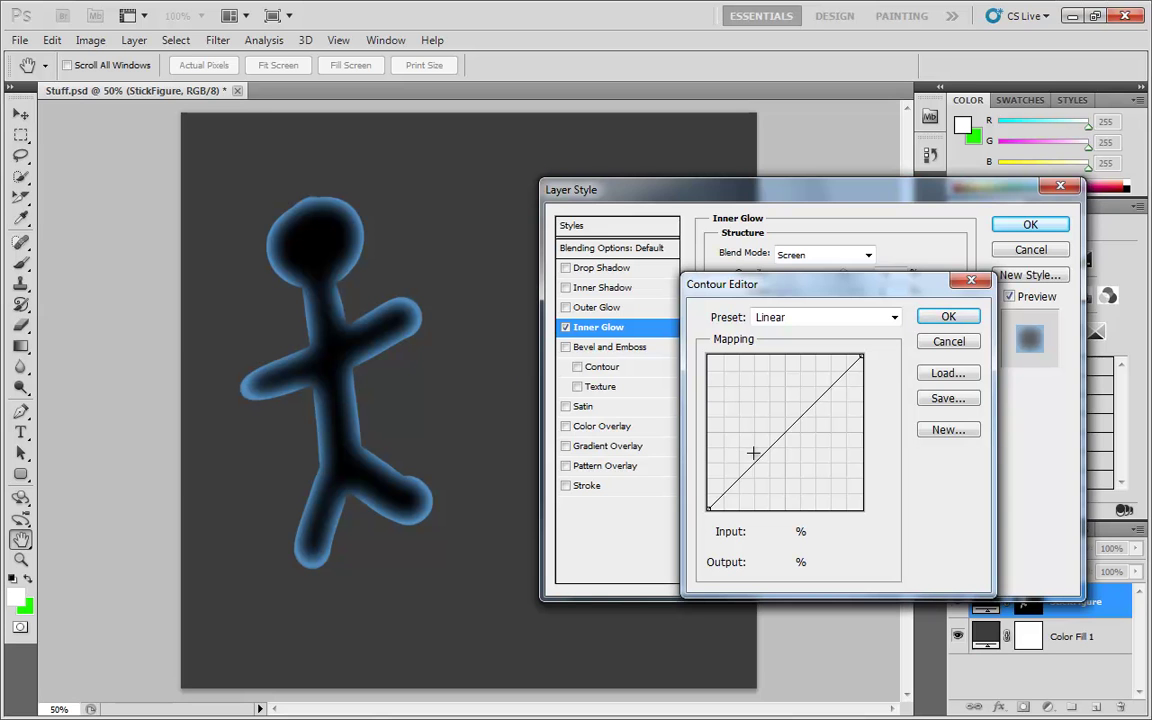
pyautogui.moveTo(769, 456); pyautogui.dragTo(766, 487)
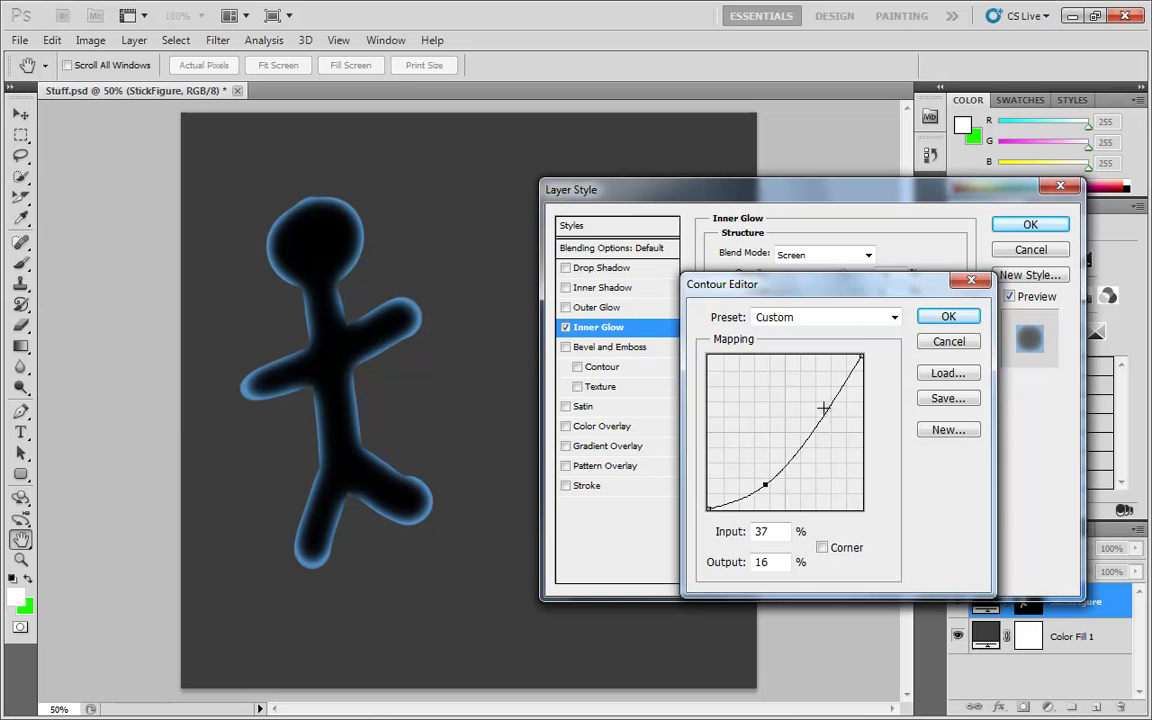
pyautogui.moveTo(823, 406); pyautogui.dragTo(807, 361)
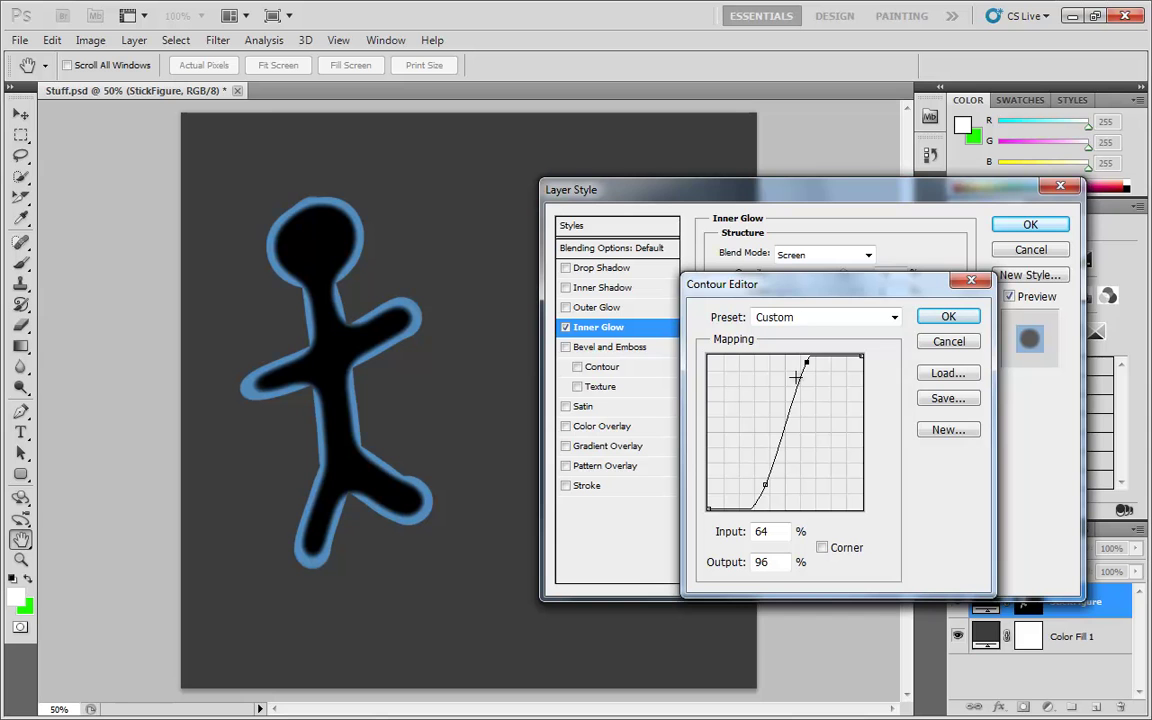
pyautogui.click(812, 318)
pyautogui.click(805, 551)
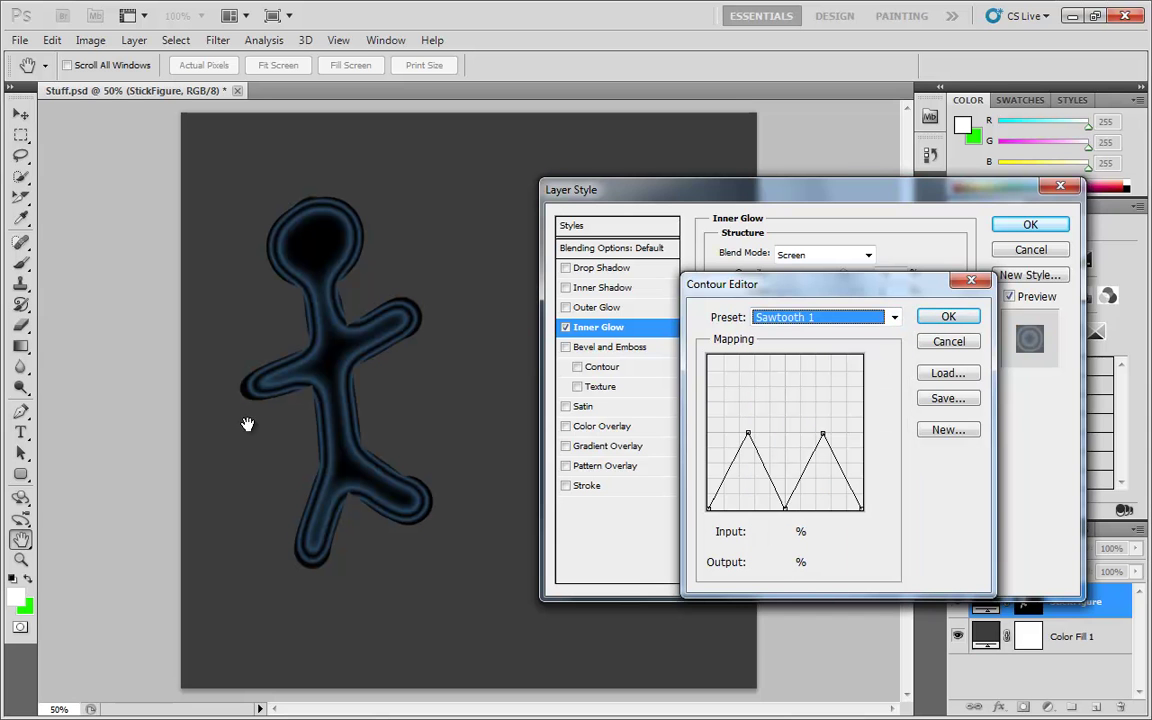
pyautogui.click(949, 341)
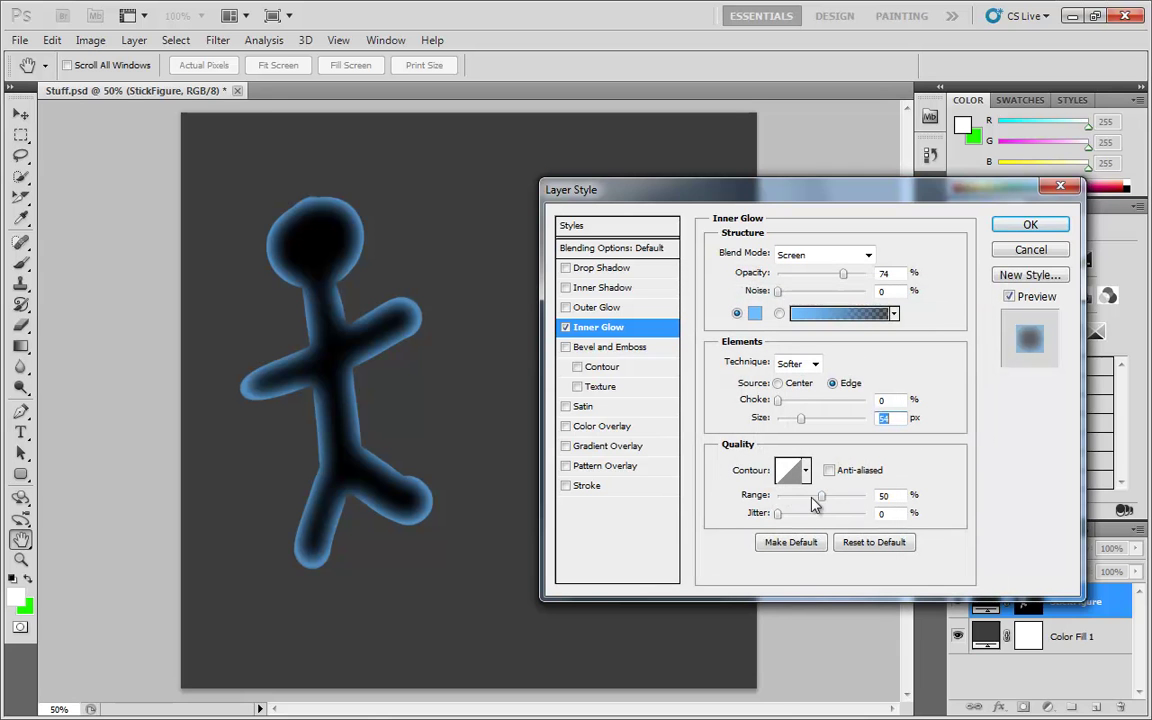
# Try a 57% range and jitter up to 100% on the Inner Glow, and reset its settings to default.
pyautogui.moveTo(824, 503); pyautogui.dragTo(846, 517)
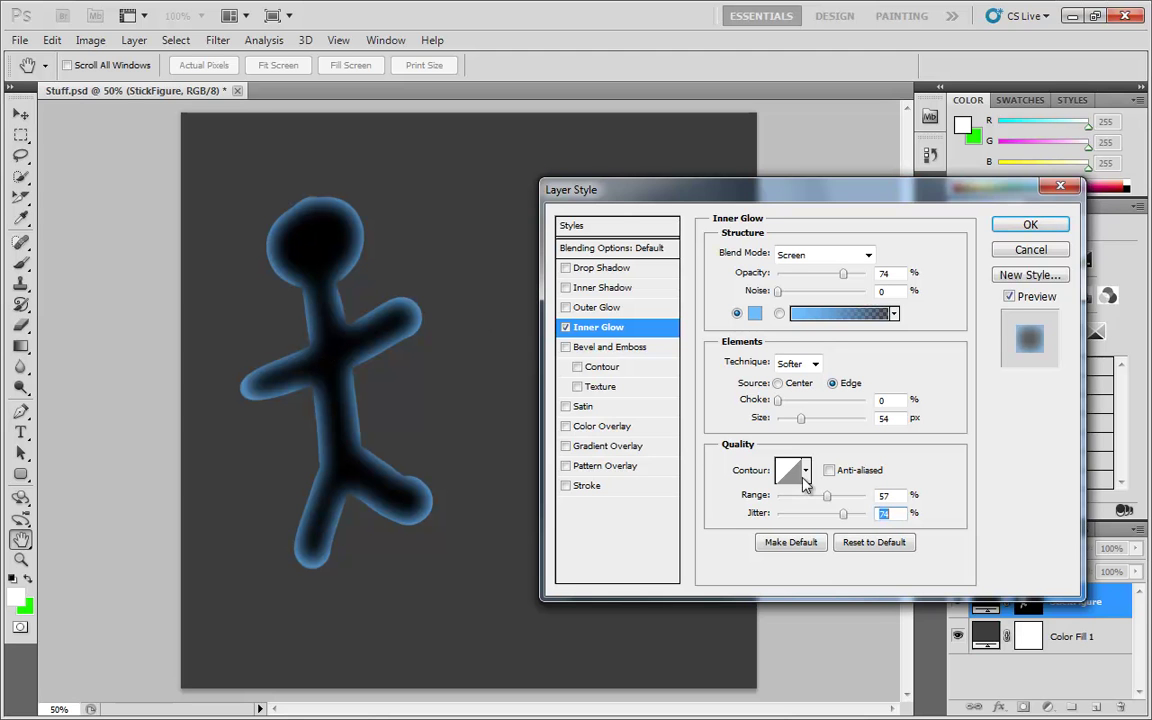
pyautogui.moveTo(843, 513); pyautogui.dragTo(866, 514)
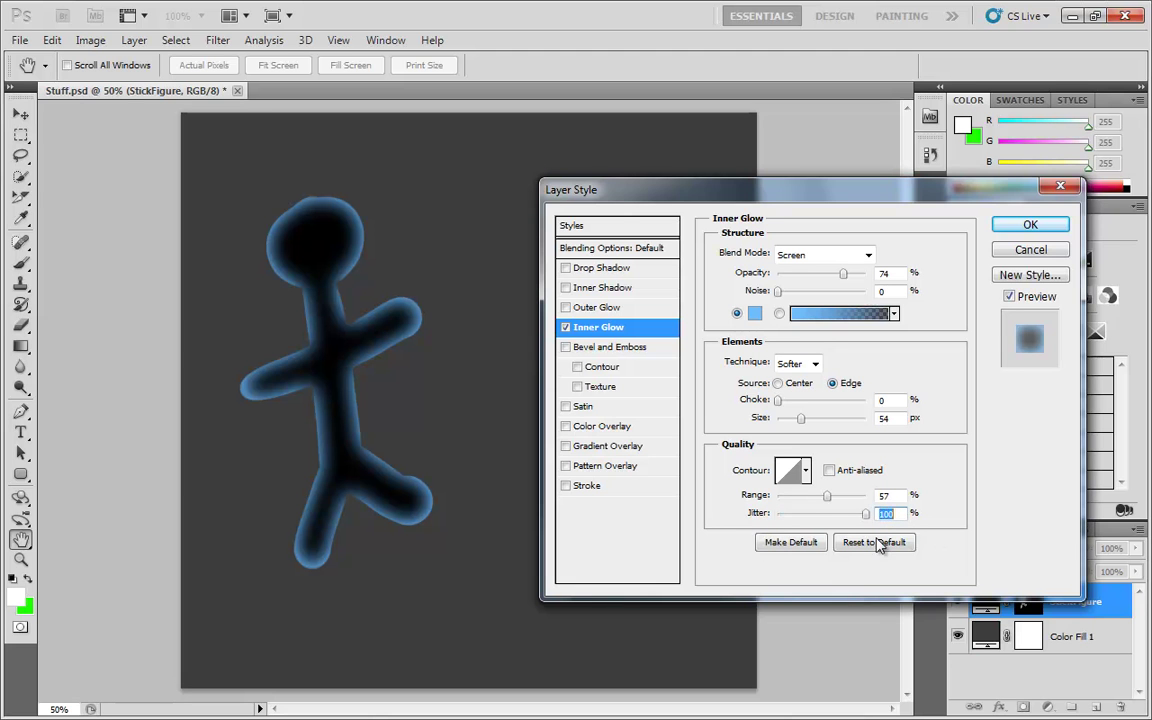
pyautogui.moveTo(866, 514); pyautogui.dragTo(825, 513)
pyautogui.click(874, 543)
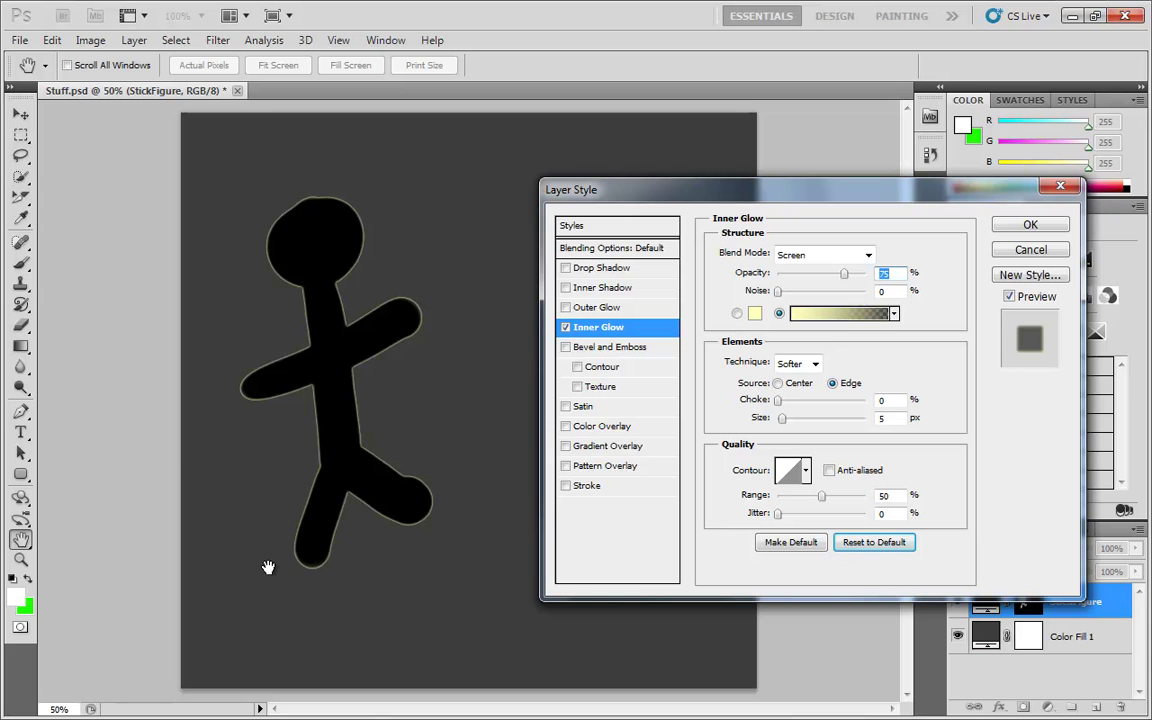
# Add an Outer Glow with an increased size to the stick figure and set the Inner Glow's size to 57 px.
pyautogui.click(615, 308)
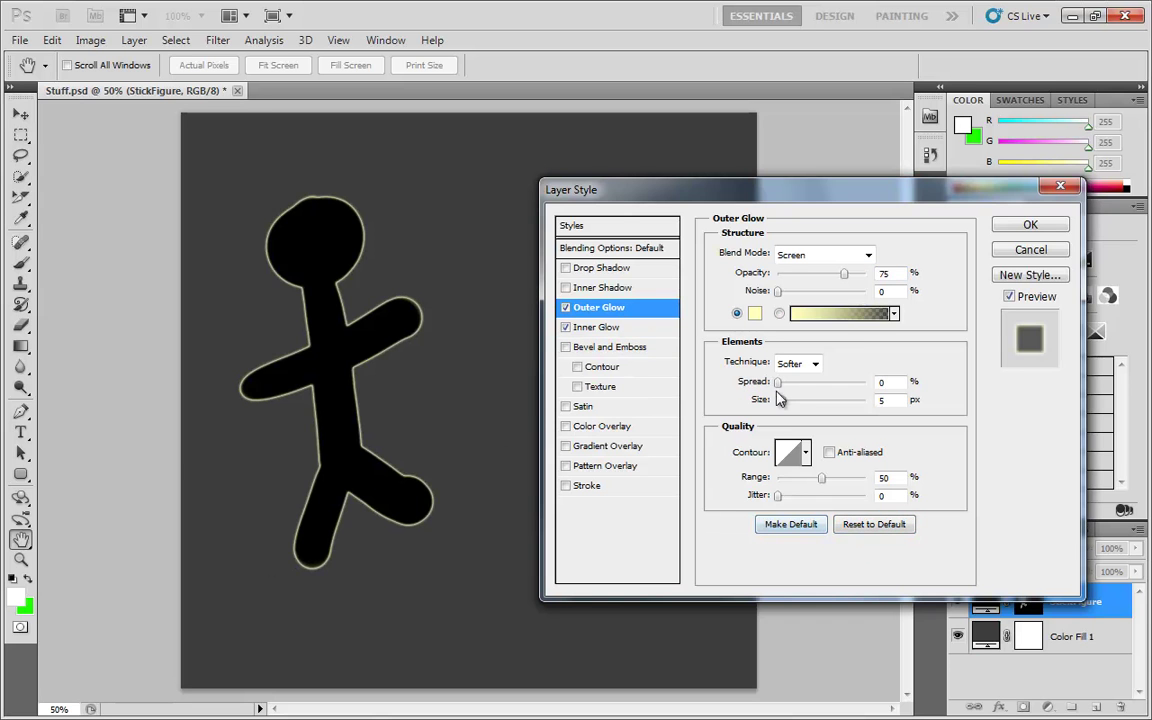
pyautogui.moveTo(782, 400); pyautogui.dragTo(802, 419)
pyautogui.click(598, 327)
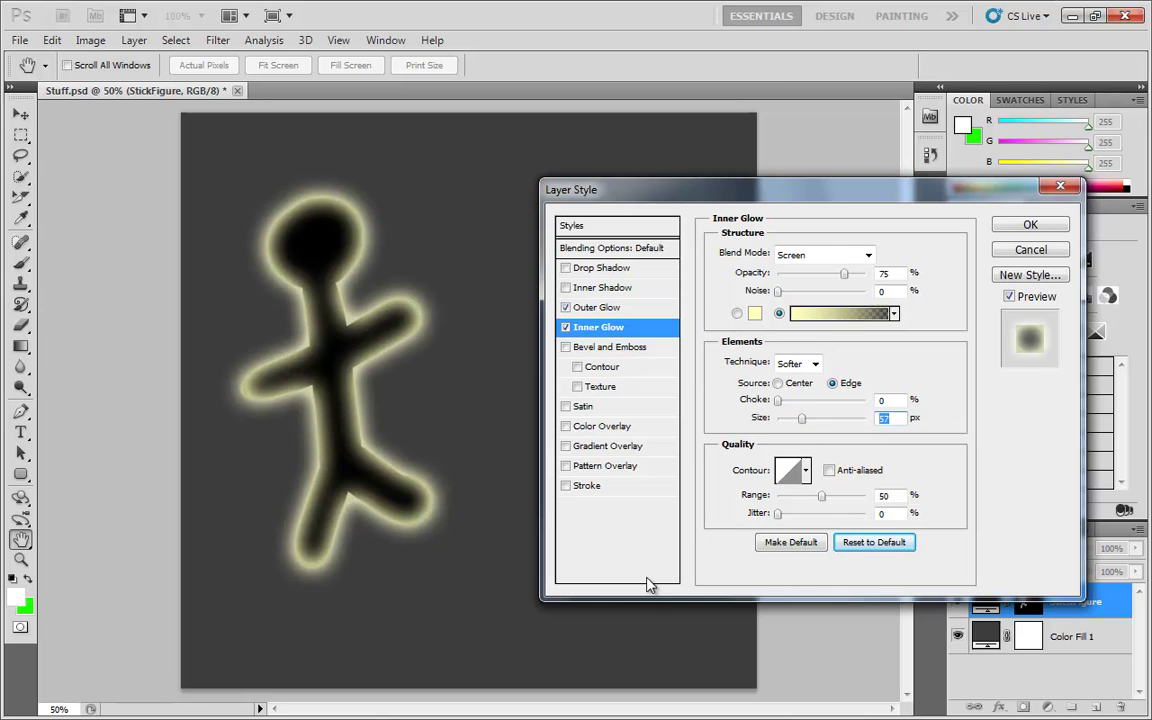